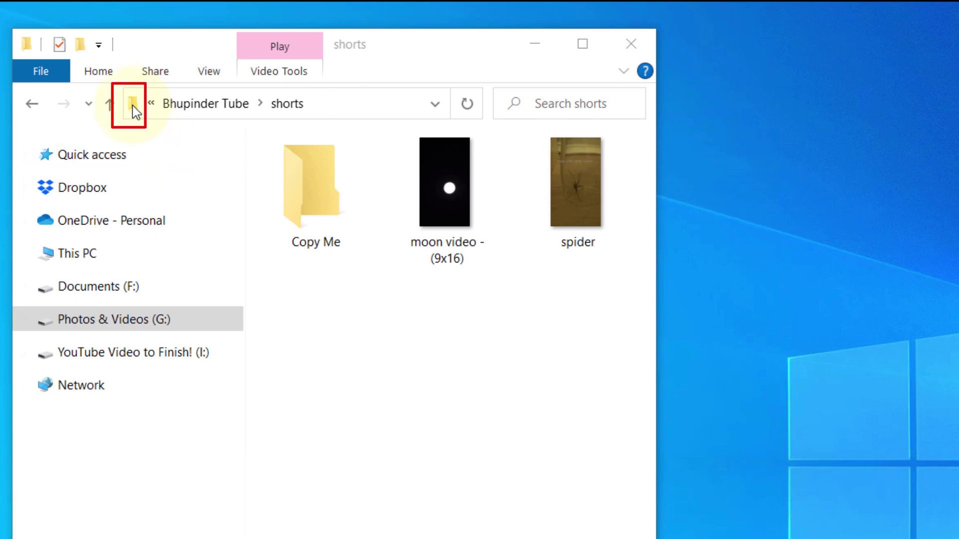
Drag the shorts folder icon from the address bar onto the desktop as a shortcut.
{"action": "mouse_move", "coordinate": [132, 106]}
{"action": "left_mouse_down"}
{"action": "mouse_move", "coordinate": [650, 255]}
{"action": "mouse_move", "coordinate": [766, 263]}
{"action": "left_mouse_up"}
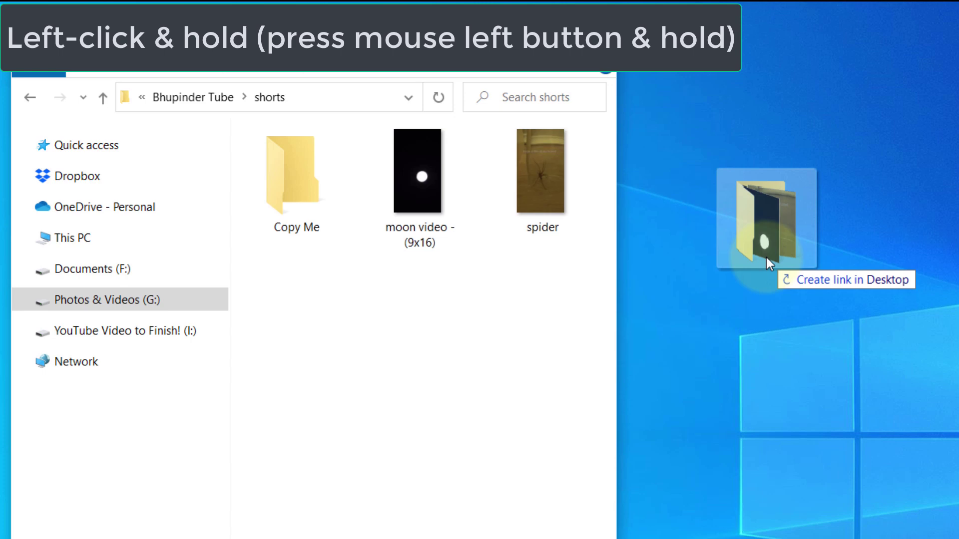
{"action": "left_click_drag", "start_coordinate": [767, 262], "coordinate": [756, 262]}
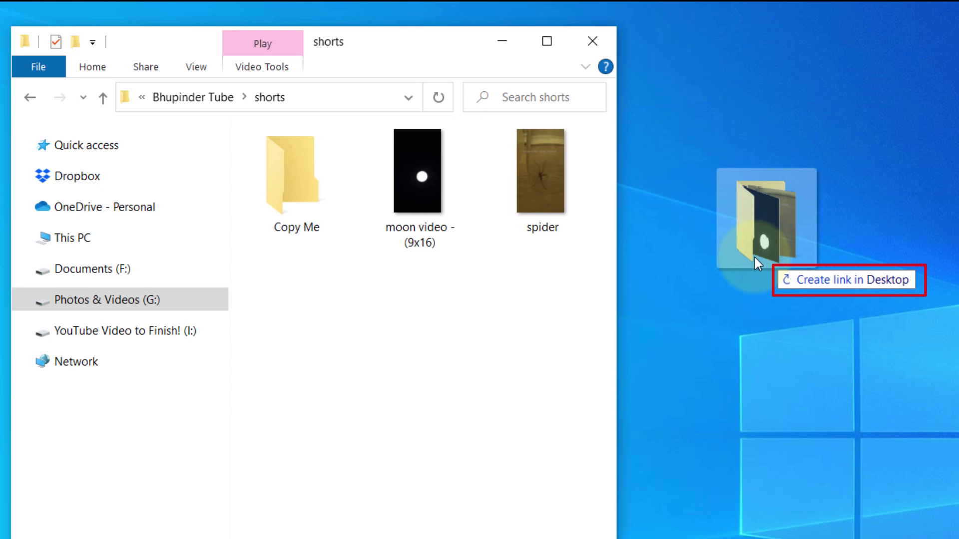
{"action": "left_click_drag", "start_coordinate": [754, 257], "coordinate": [741, 257]}
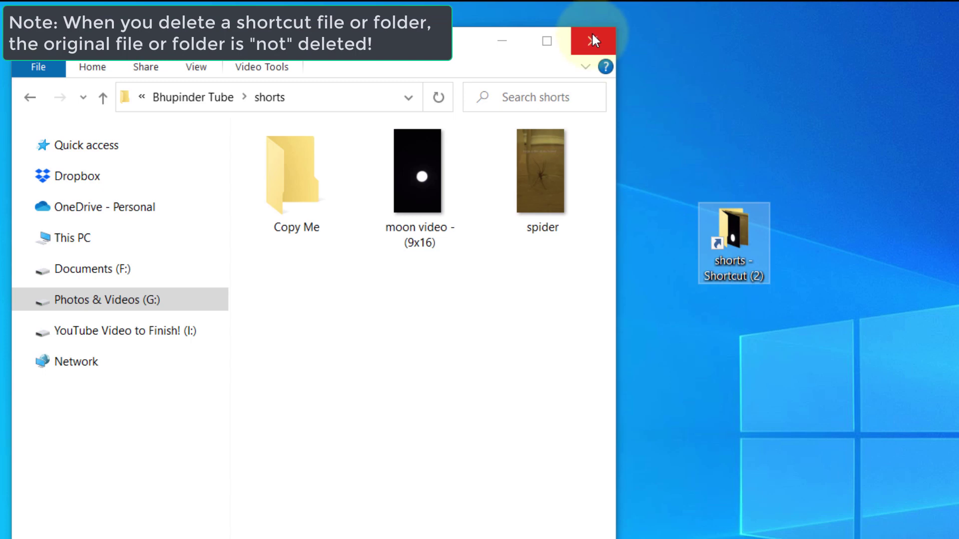
Close the shorts window and reopen it from the 'shorts - Shortcut (2)' desktop icon.
{"action": "left_click", "coordinate": [591, 34]}
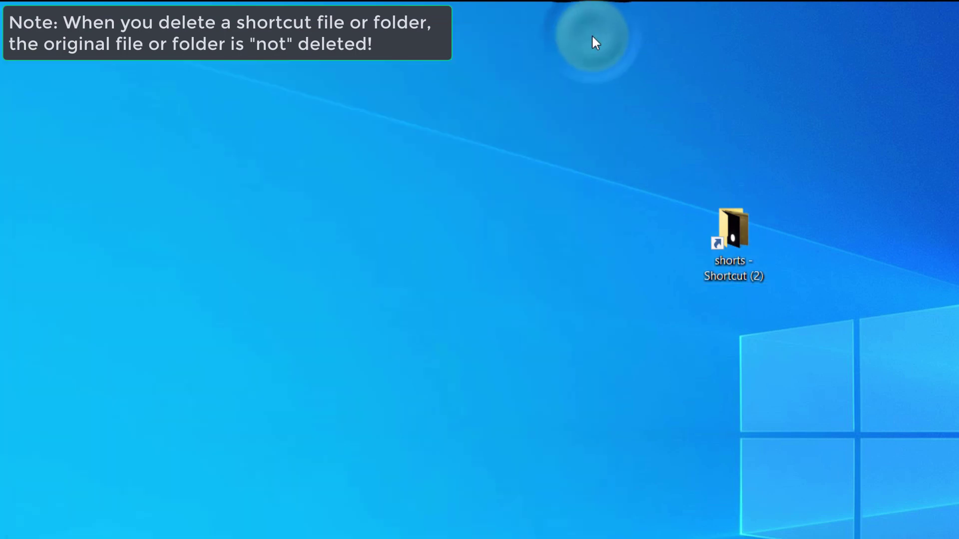
{"action": "double_click", "coordinate": [725, 224]}
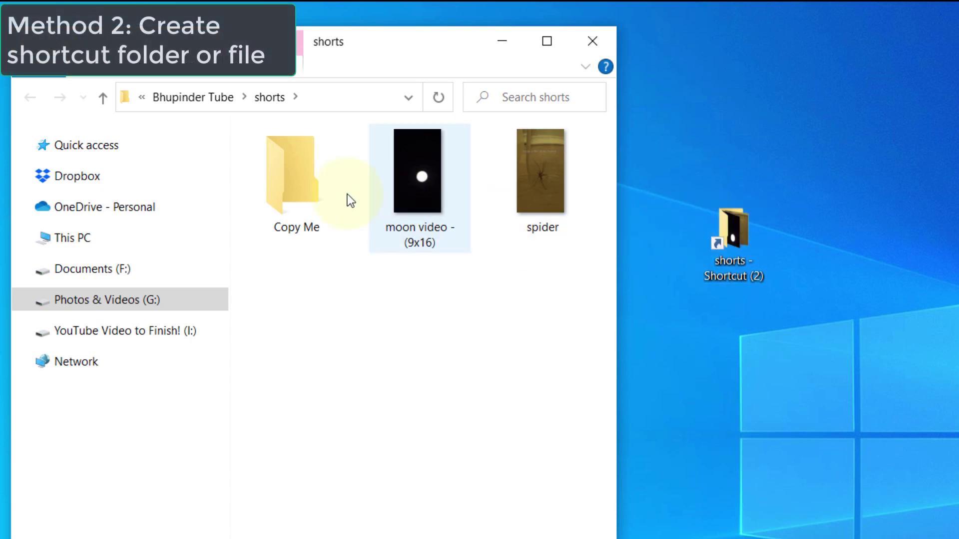
Drop Copy Me onto the desktop with Shift+Alt to create 'Copy Me - Shortcut'.
{"action": "left_click", "coordinate": [291, 178]}
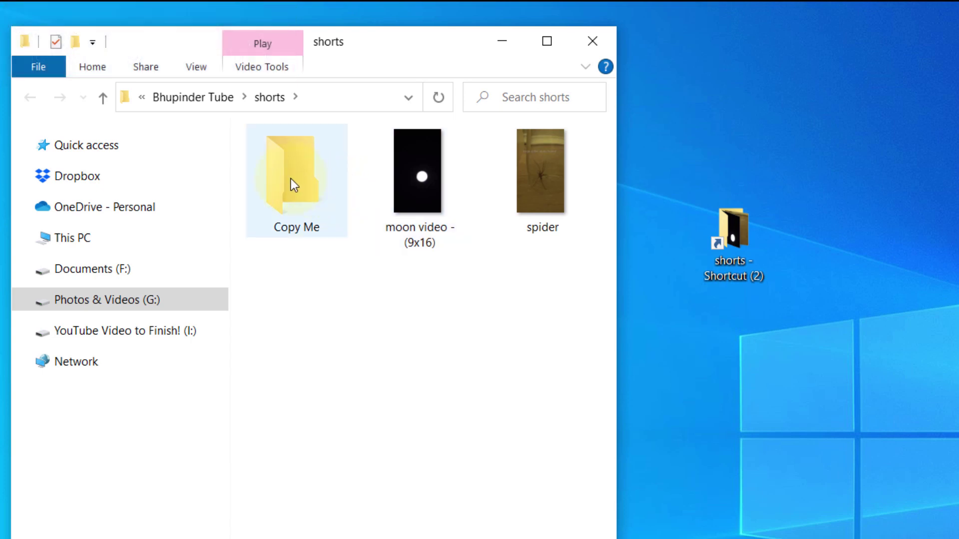
{"action": "mouse_move", "coordinate": [293, 173]}
{"action": "left_mouse_down"}
{"action": "mouse_move", "coordinate": [751, 435]}
{"action": "mouse_move", "coordinate": [719, 416]}
{"action": "left_mouse_up"}
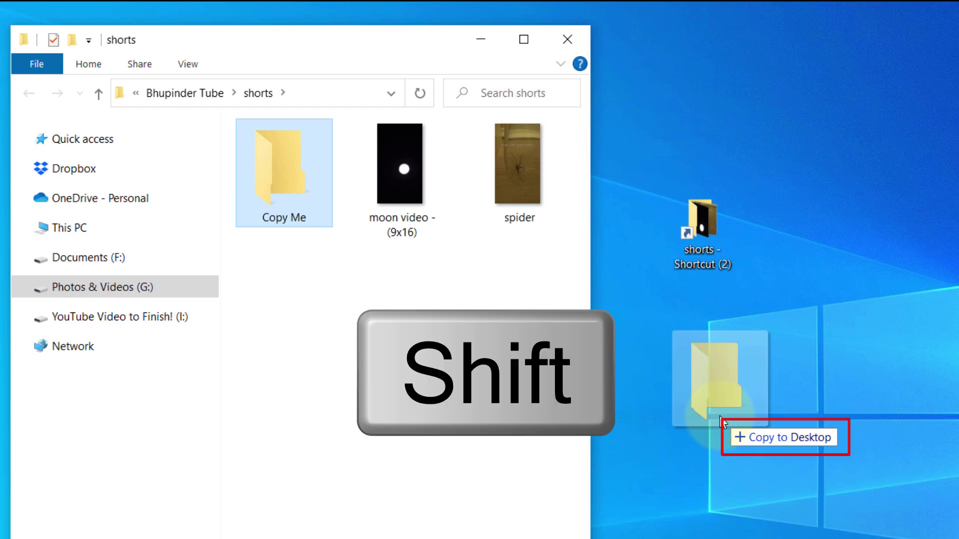
{"action": "key", "text": "shift"}
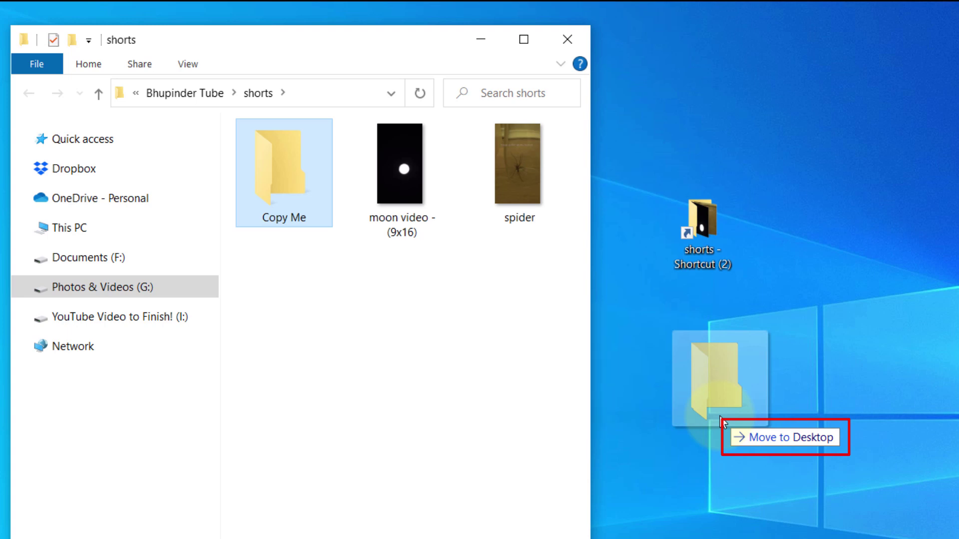
{"action": "key", "text": "alt"}
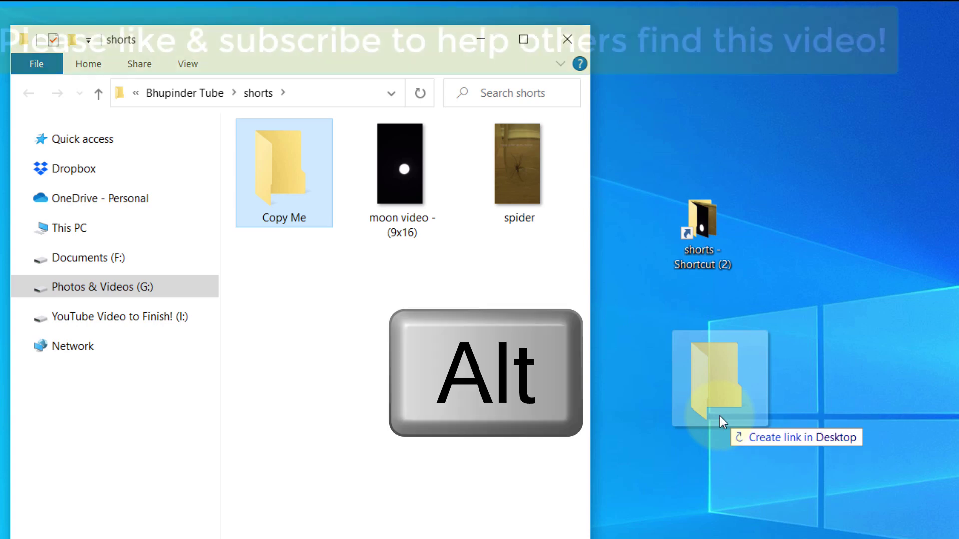
{"action": "left_click_drag", "start_coordinate": [720, 420], "coordinate": [720, 421]}
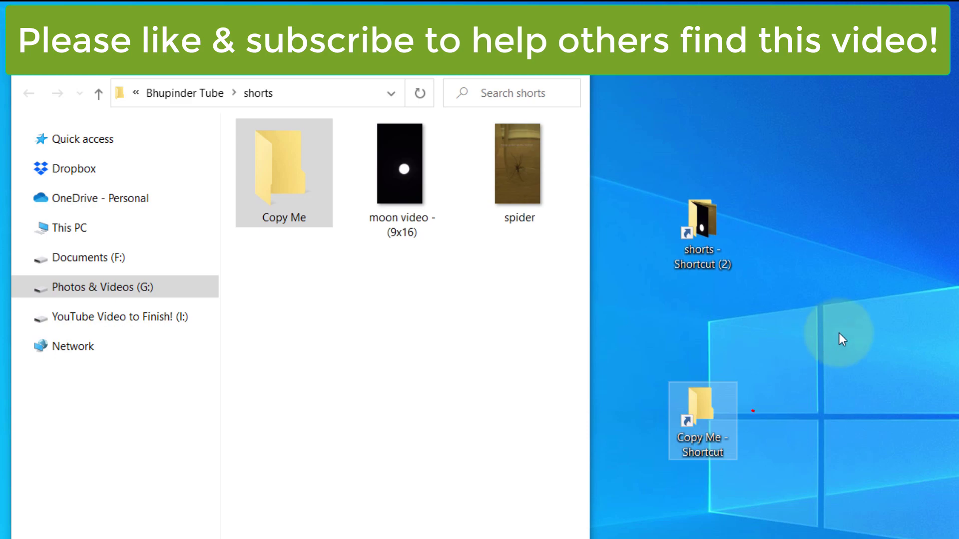